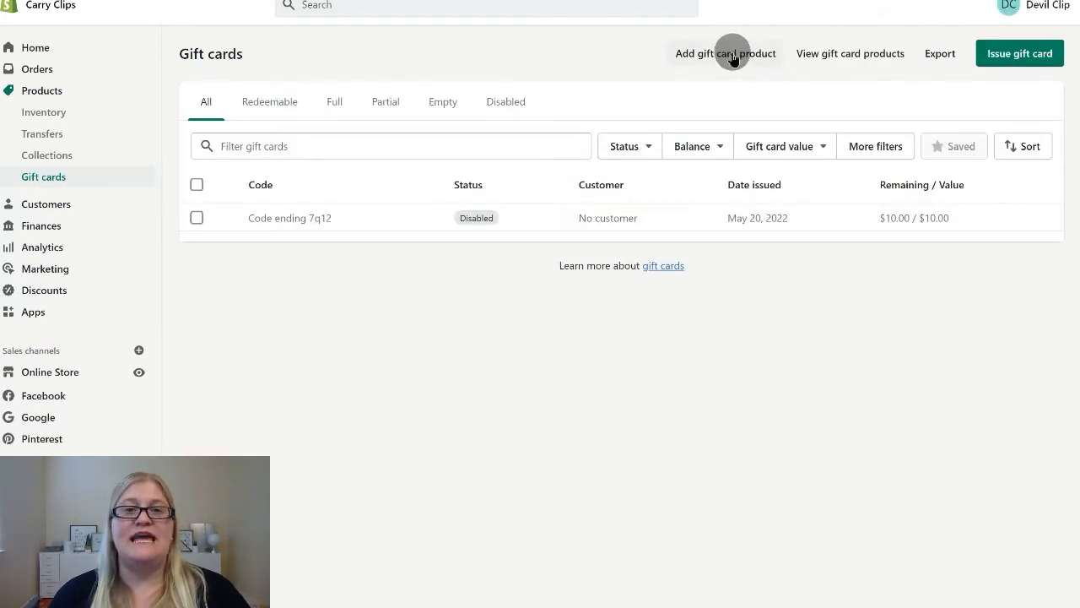
# Create a new gift card product and set its title to "Sacha & Co Gift Card"
pyautogui.click(733, 55)
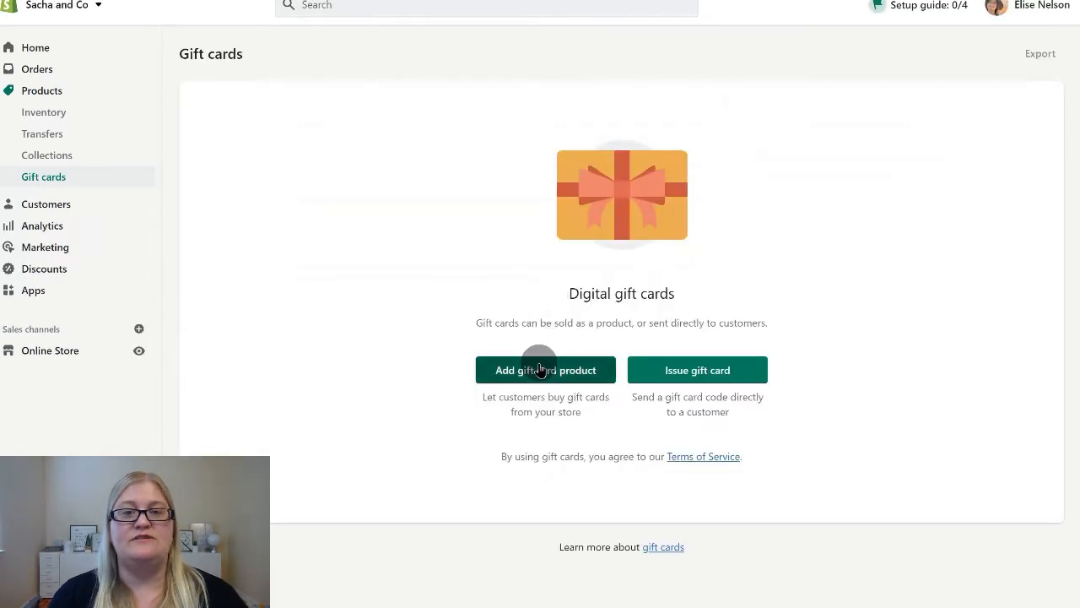
pyautogui.click(540, 370)
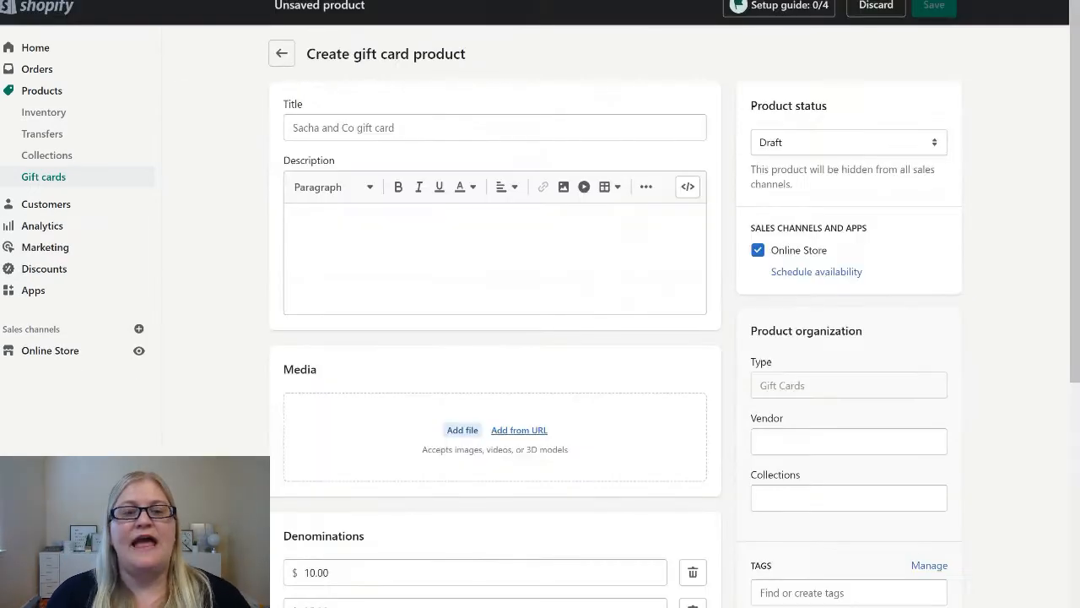
pyautogui.click(445, 120)
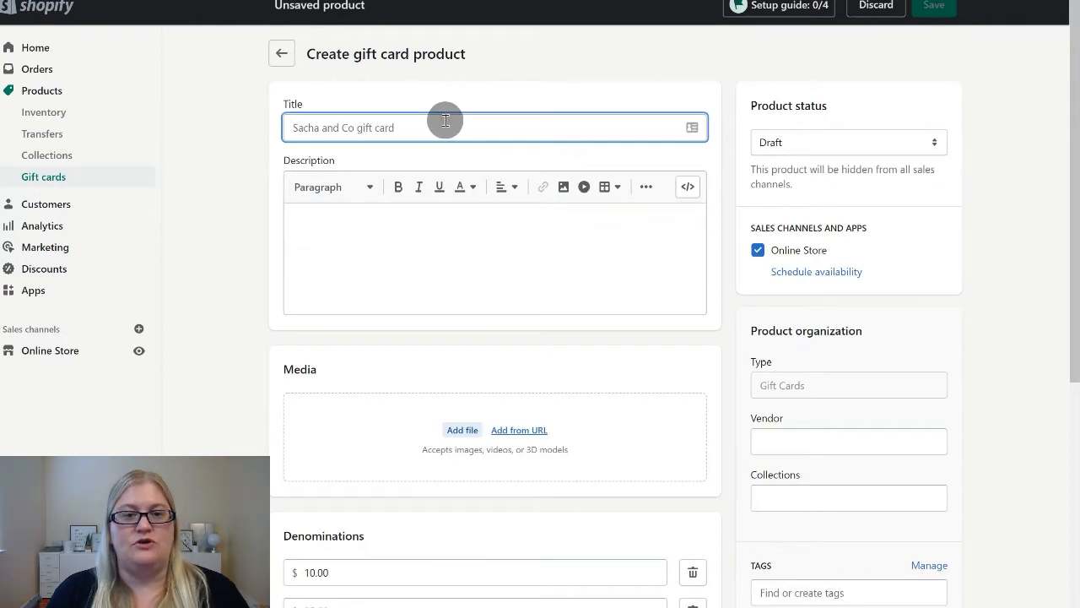
pyautogui.write('Sacha & Co Gift Card')
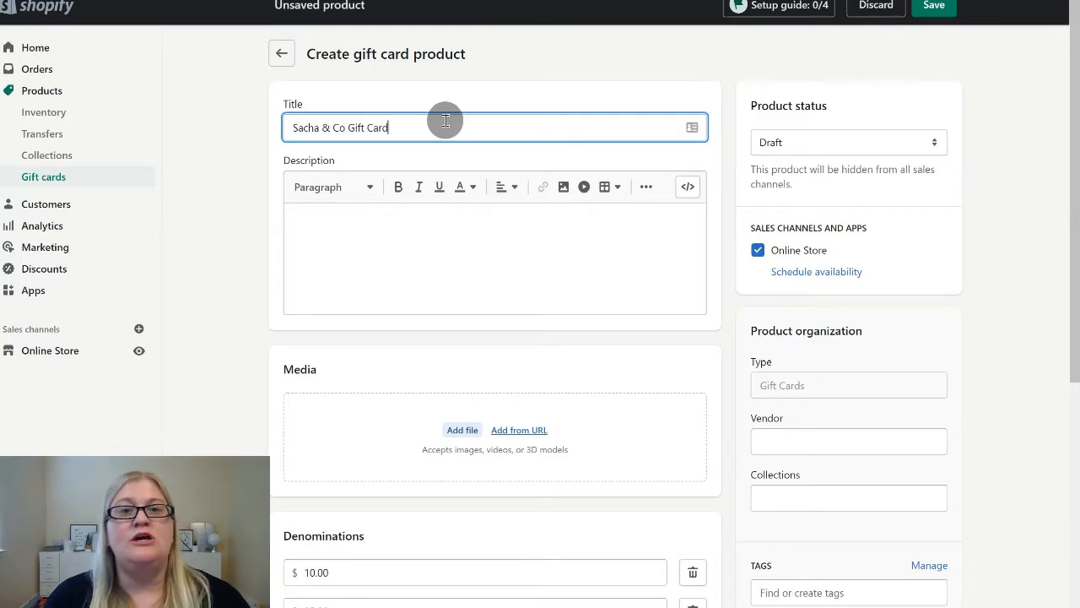
# Open the file picker for the product media, and switch to the Gift Card Downloads folder in Google Drive to view the card templates
pyautogui.click(460, 430)
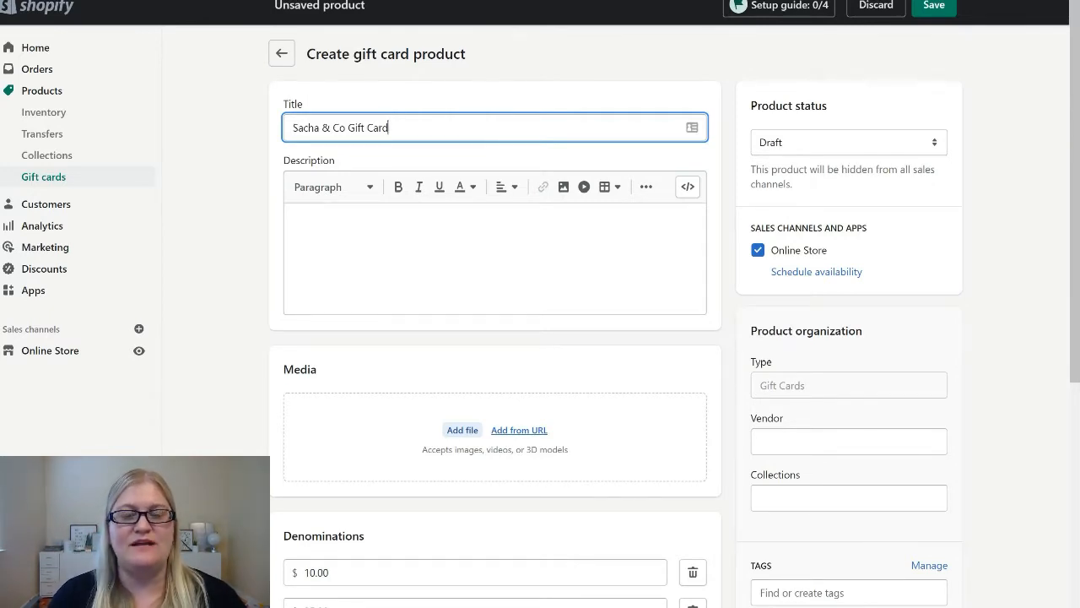
pyautogui.hotkey('ctrl', 'Tab')
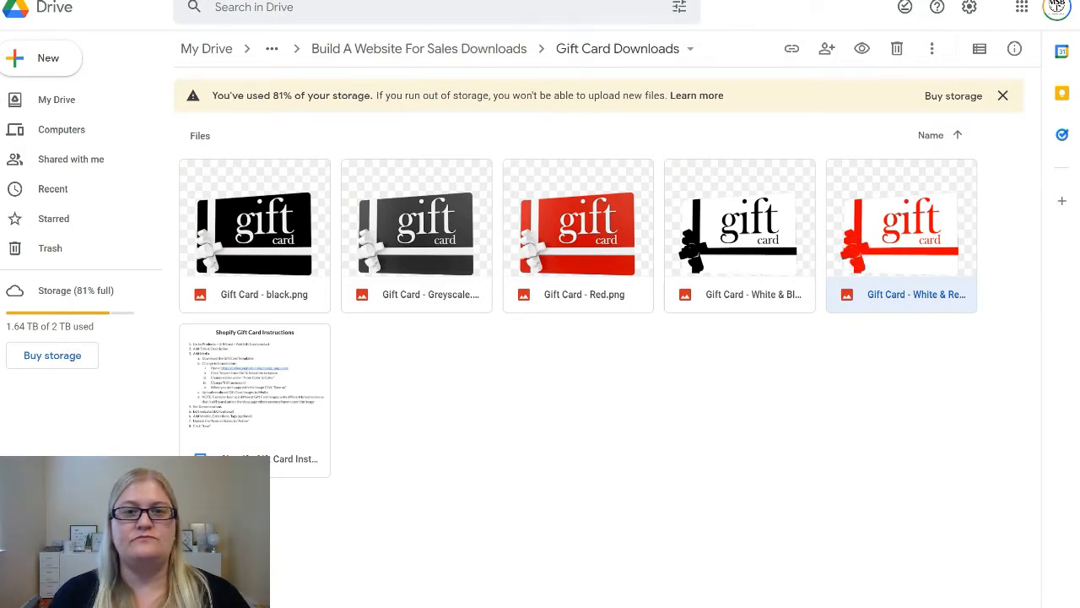
# Switch to the Online PNG Tools color replacer and import Gift Card - black (1).png, waiting for the page to process it
pyautogui.click(404, 0)
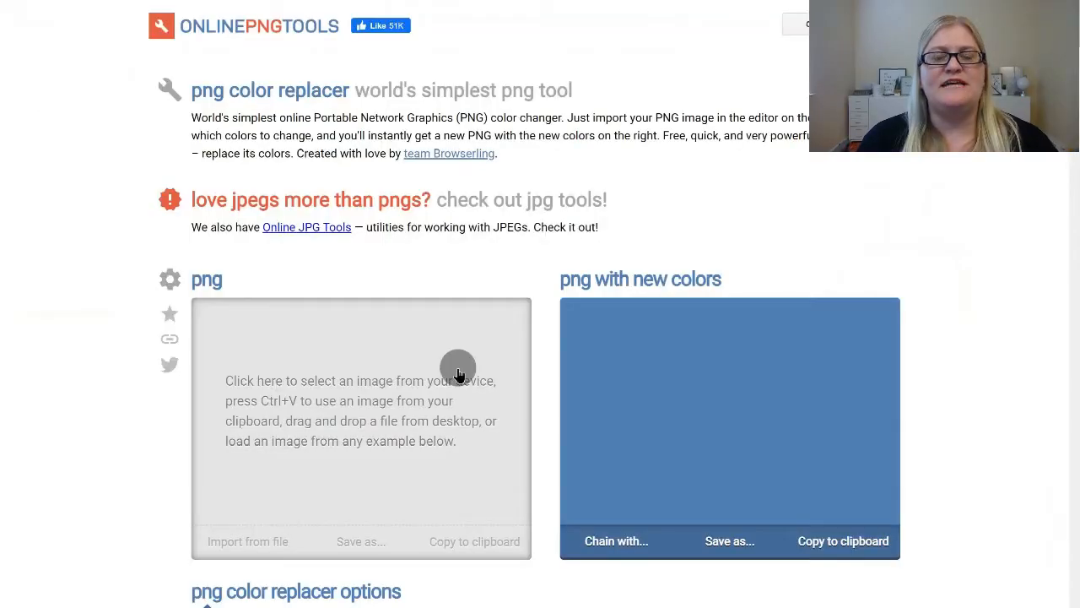
pyautogui.click(238, 547)
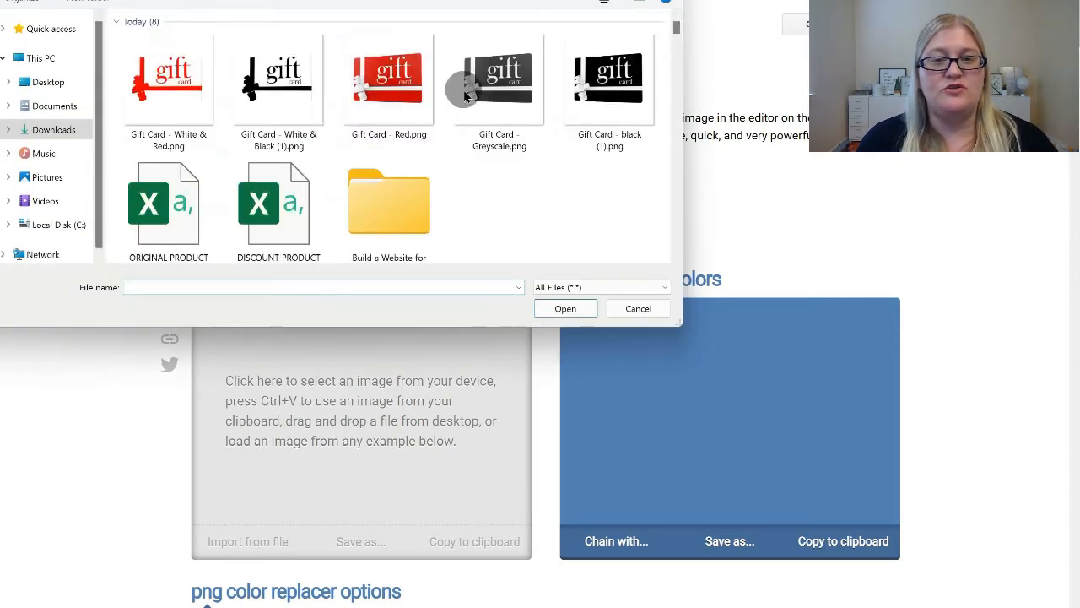
pyautogui.click(612, 97)
pyautogui.doubleClick(611, 97)
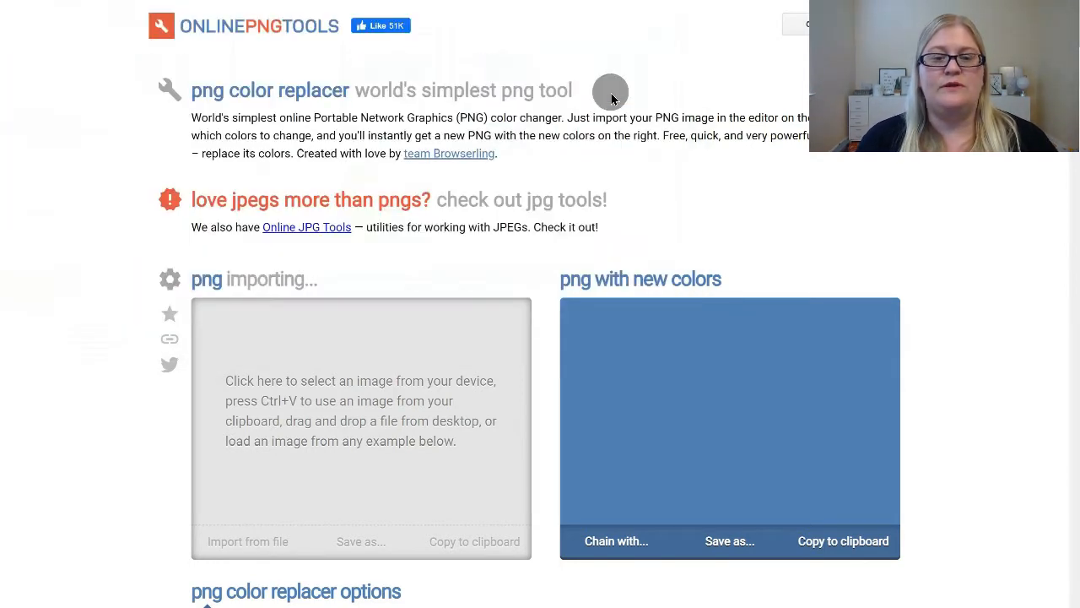
pyautogui.scroll(-2, 682, 314)
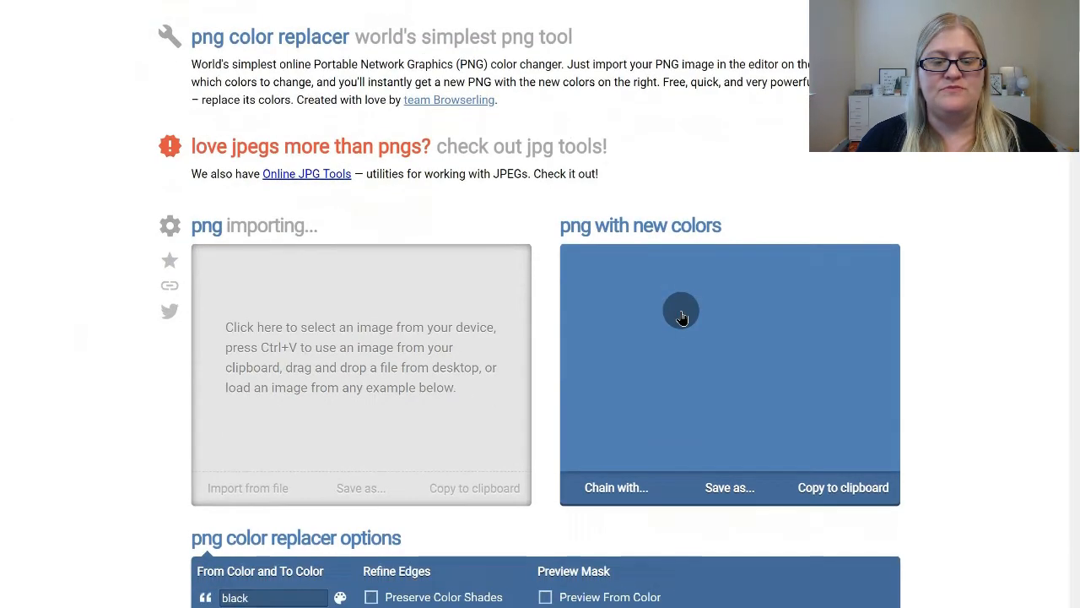
pyautogui.scroll(-1, 682, 314)
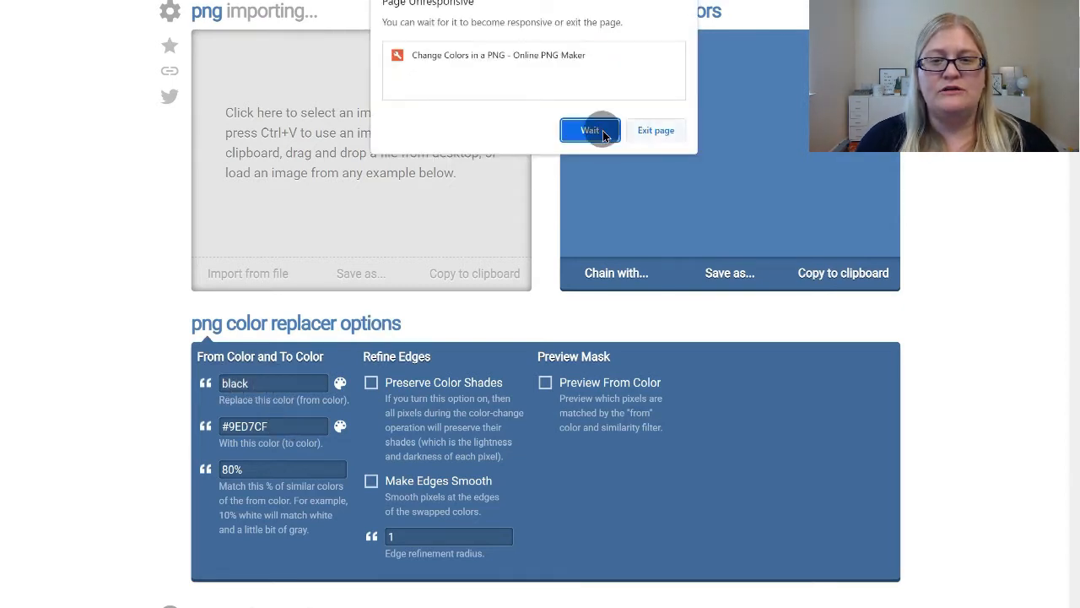
pyautogui.click(593, 131)
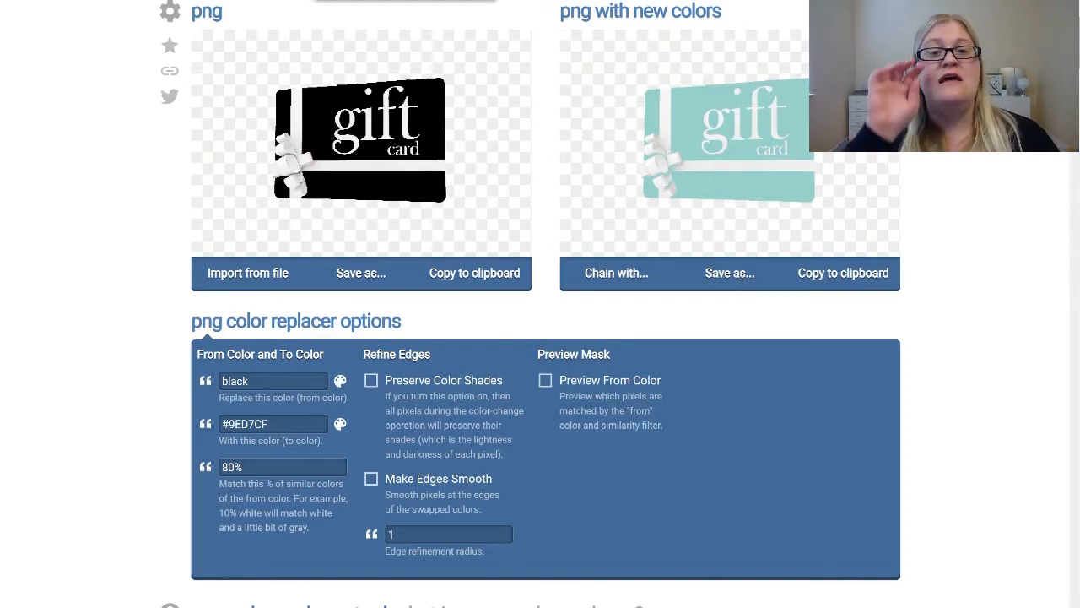
# Switch to the Carry Clips storefront and view its Gift Cards collection page
pyautogui.click(363, 0)
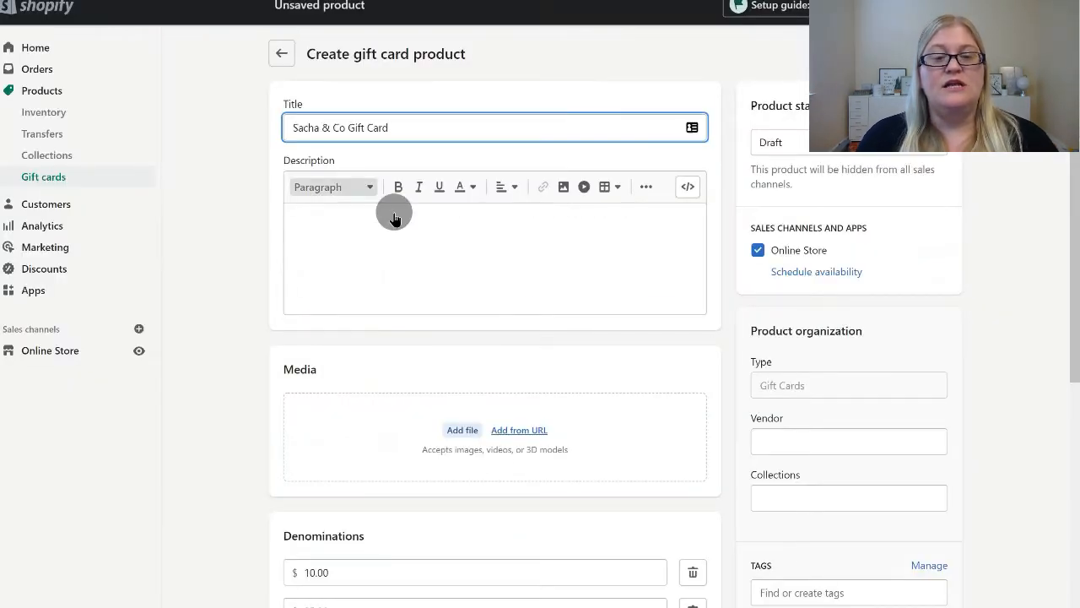
pyautogui.scroll(-2, 550, 448)
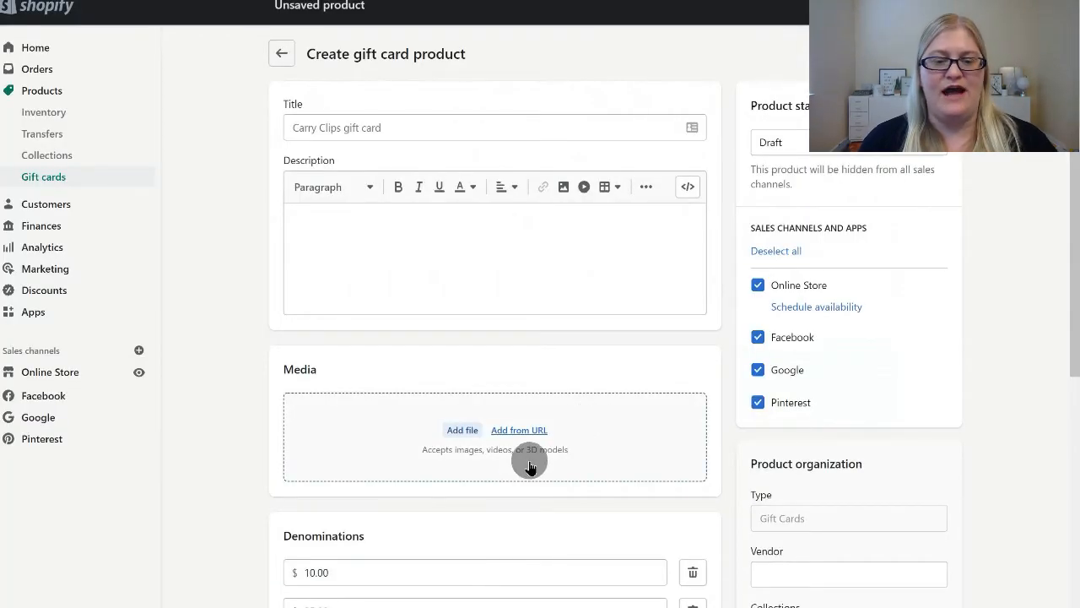
# Review the denominations in the Carry Clips gift card product form and open the website SEO fields for editing
pyautogui.scroll(-3, 528, 458)
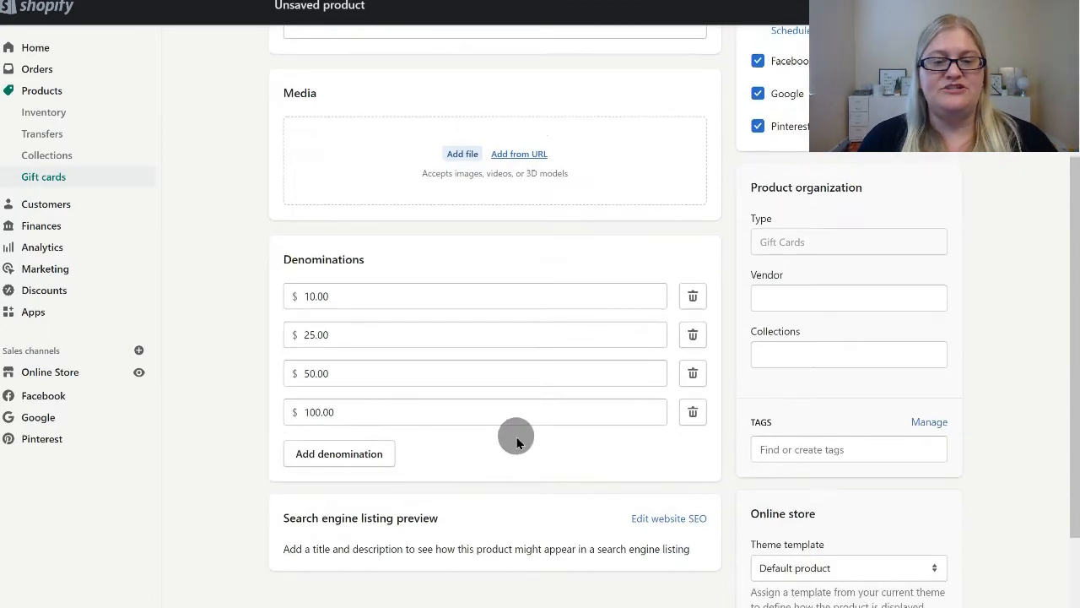
pyautogui.scroll(-2, 515, 437)
pyautogui.click(668, 369)
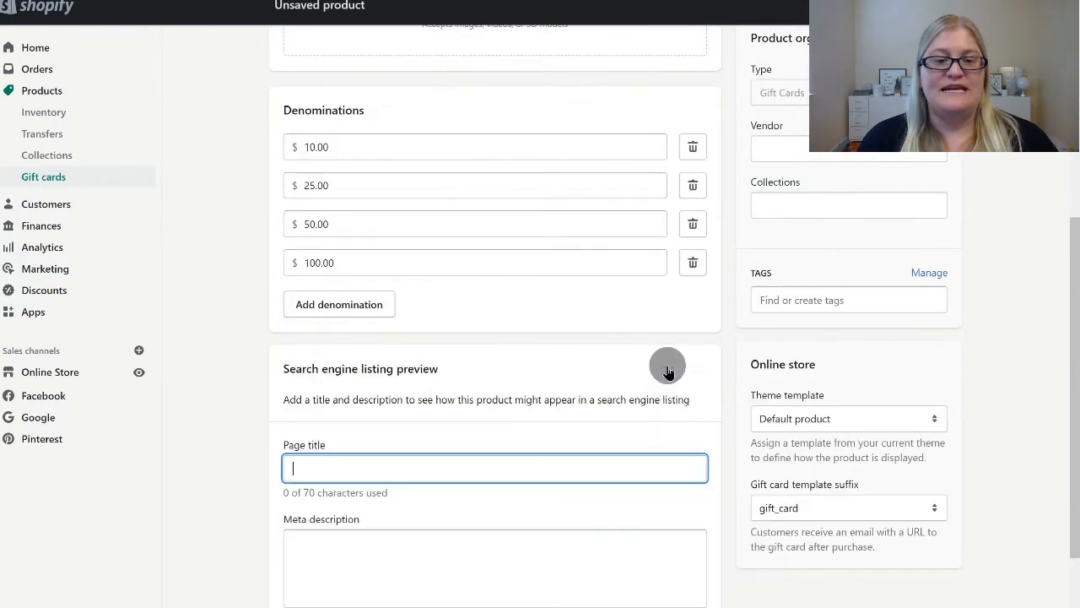
pyautogui.scroll(-2, 528, 519)
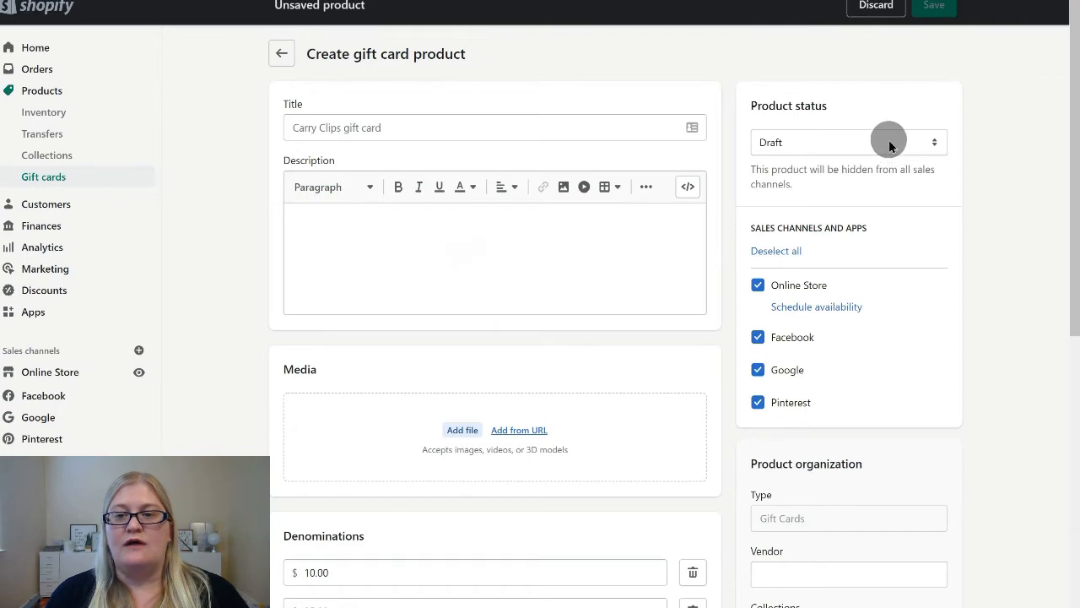
# Examine the product status choices, sales channels, product organization and online store template settings, and leave the unsaved gift card form
pyautogui.click(889, 140)
pyautogui.click(889, 140)
pyautogui.scroll(-2, 951, 268)
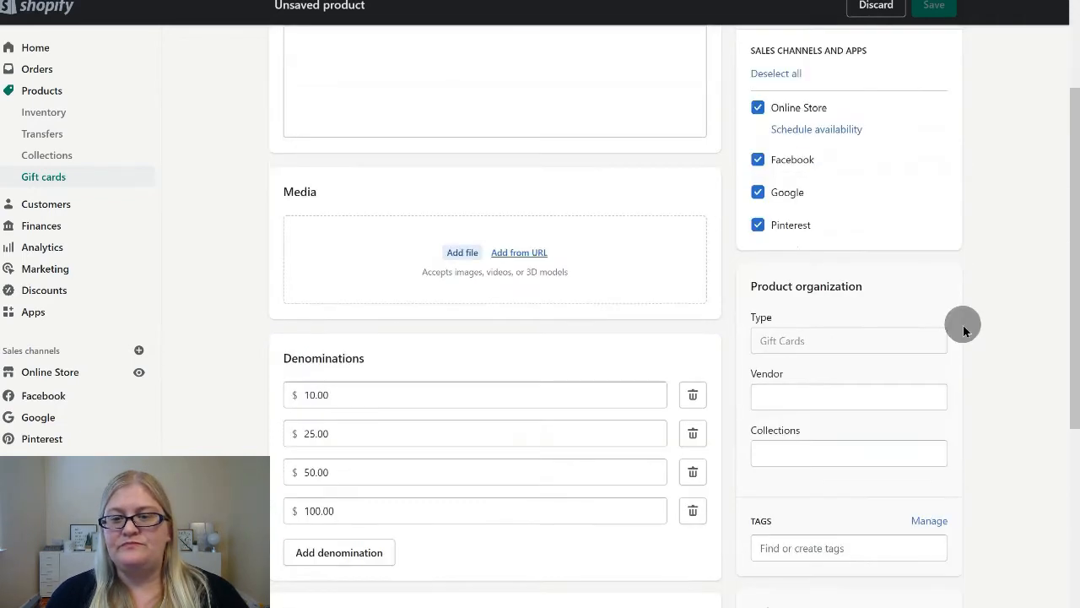
pyautogui.scroll(-2, 963, 329)
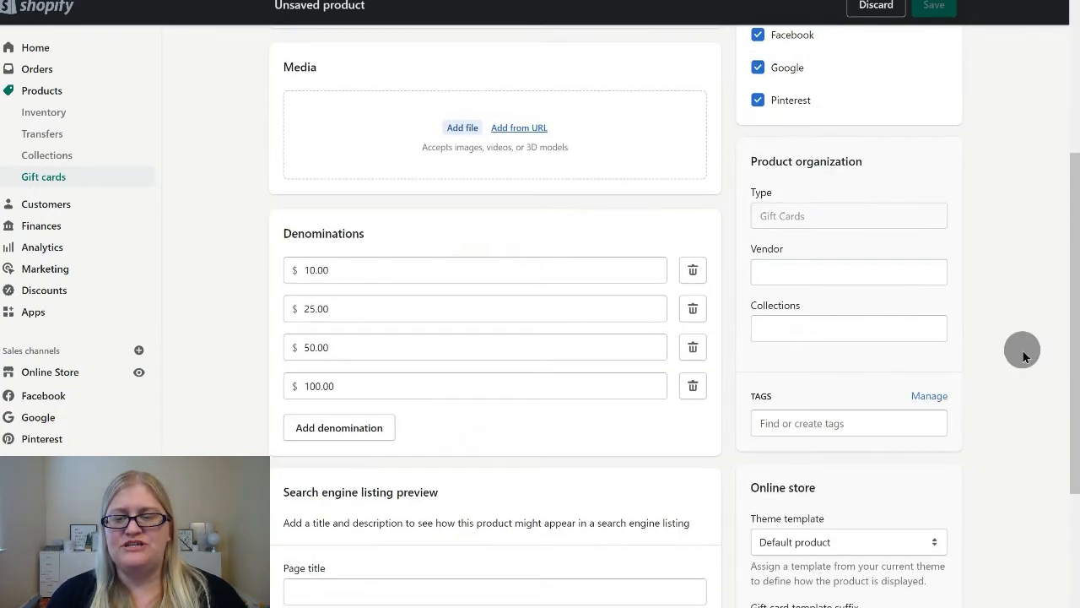
pyautogui.scroll(-2, 1022, 349)
pyautogui.scroll(-2, 1031, 363)
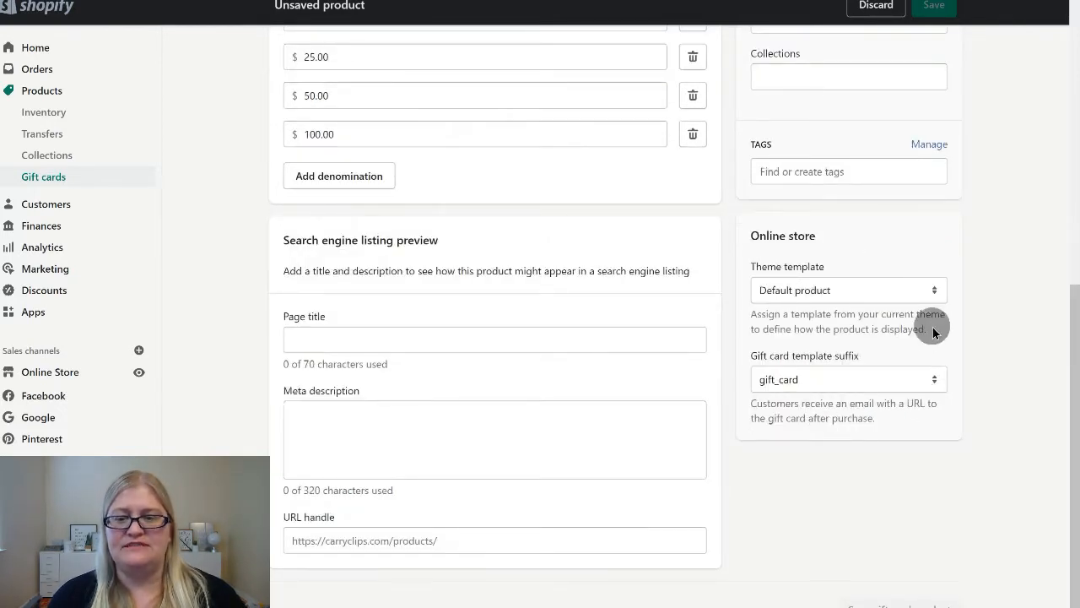
pyautogui.scroll(3, 933, 329)
pyautogui.scroll(-3, 921, 304)
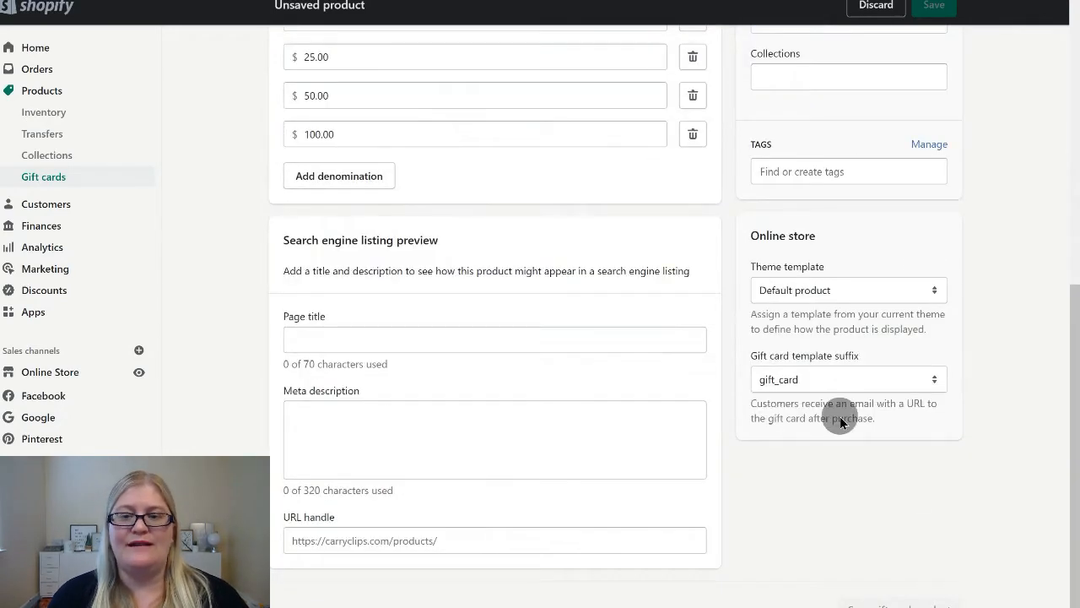
pyautogui.scroll(7, 926, 414)
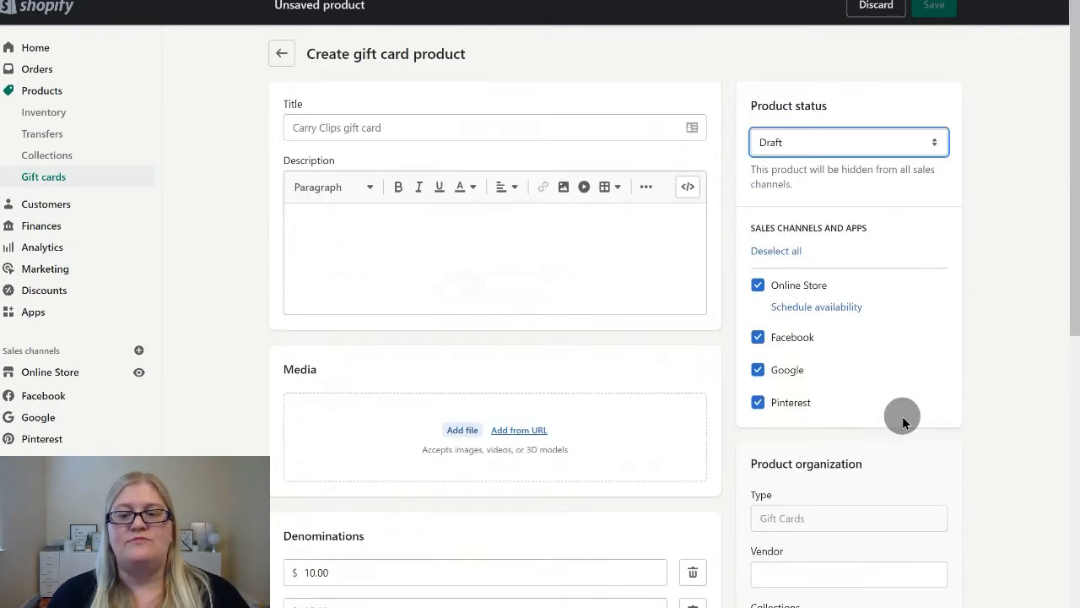
pyautogui.scroll(-3, 902, 416)
pyautogui.scroll(4, 902, 416)
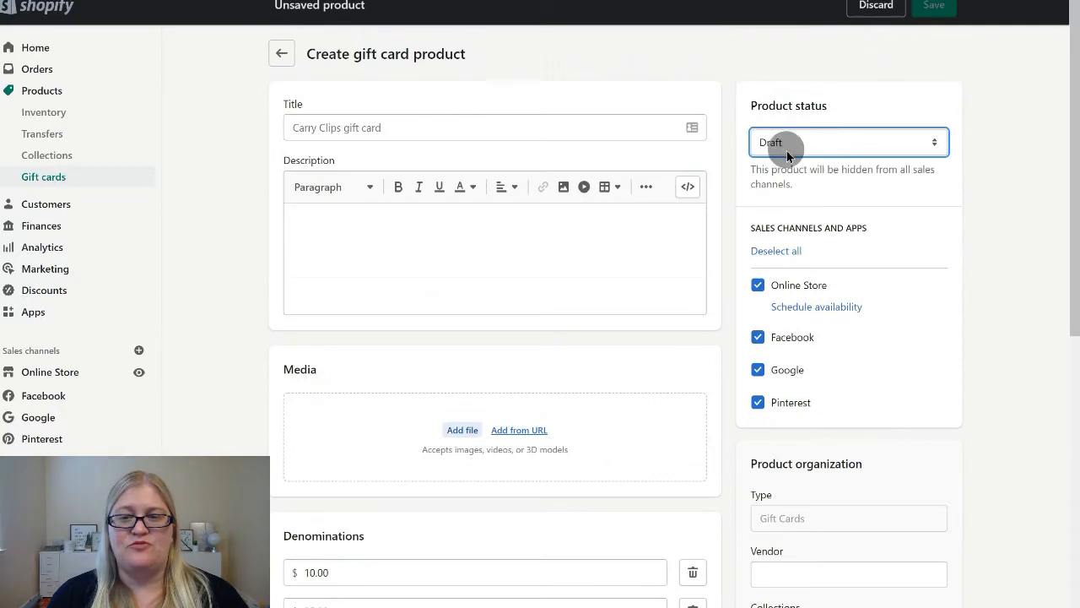
pyautogui.scroll(-7, 470, 474)
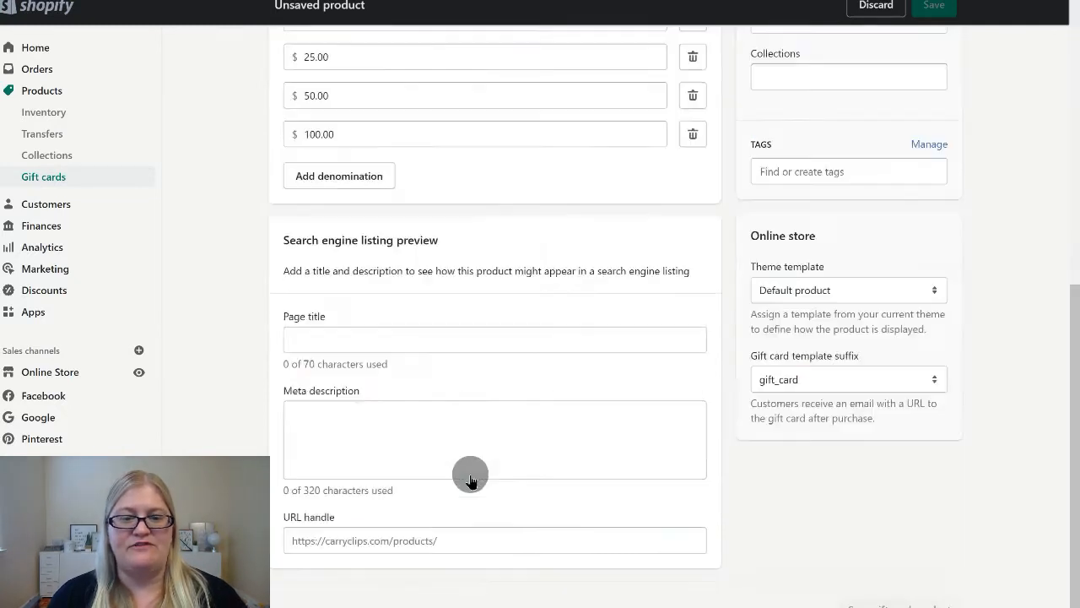
pyautogui.scroll(7, 470, 477)
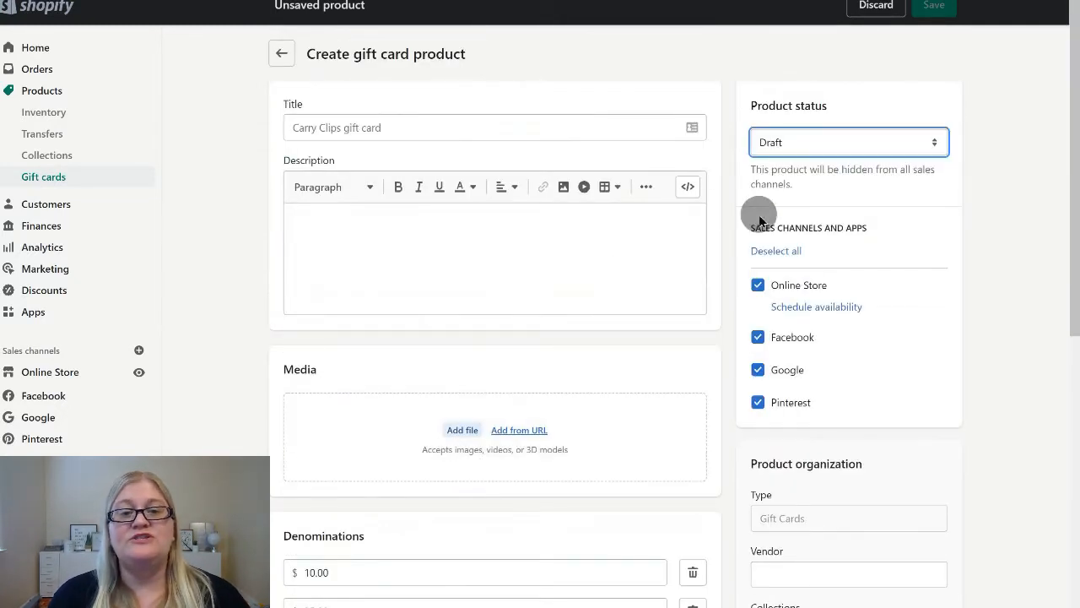
pyautogui.click(1010, 221)
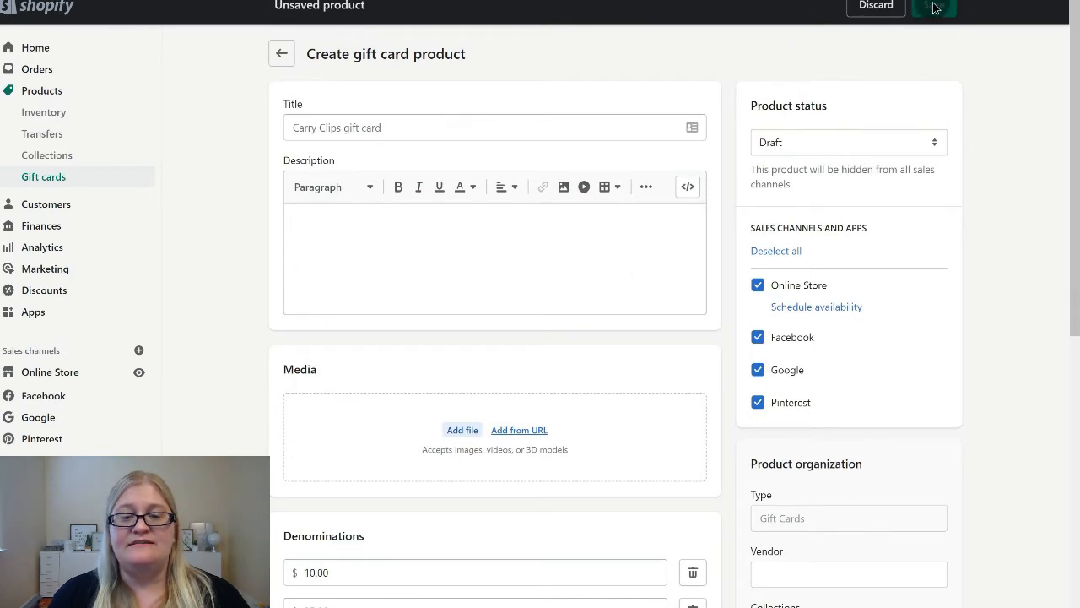
pyautogui.click(279, 55)
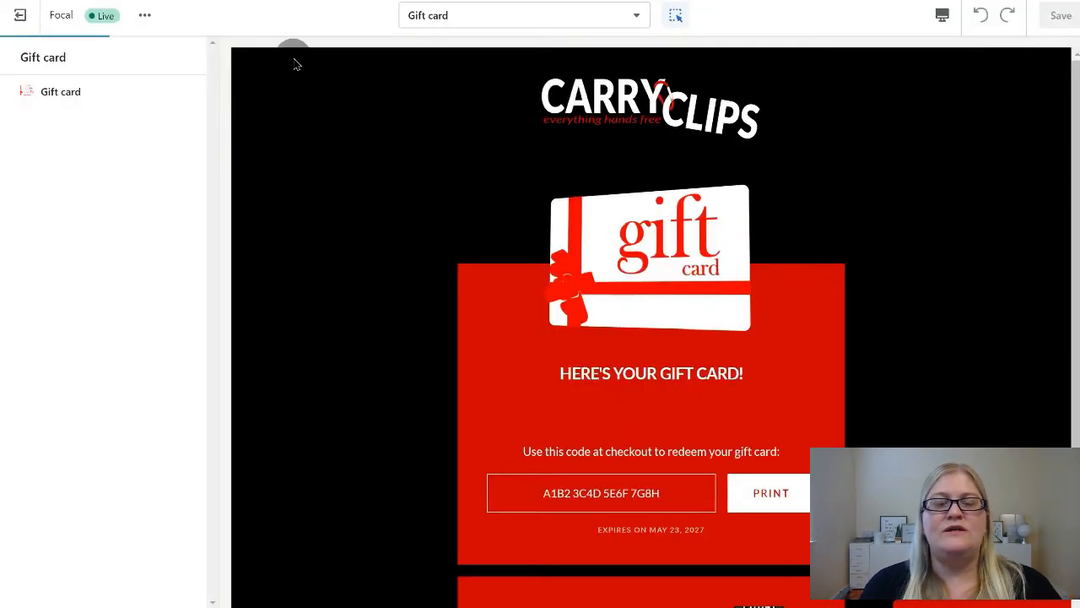
# Look up the Gift card template under Others in the theme editor's template list, and close the list
pyautogui.click(533, 16)
pyautogui.scroll(-1, 514, 325)
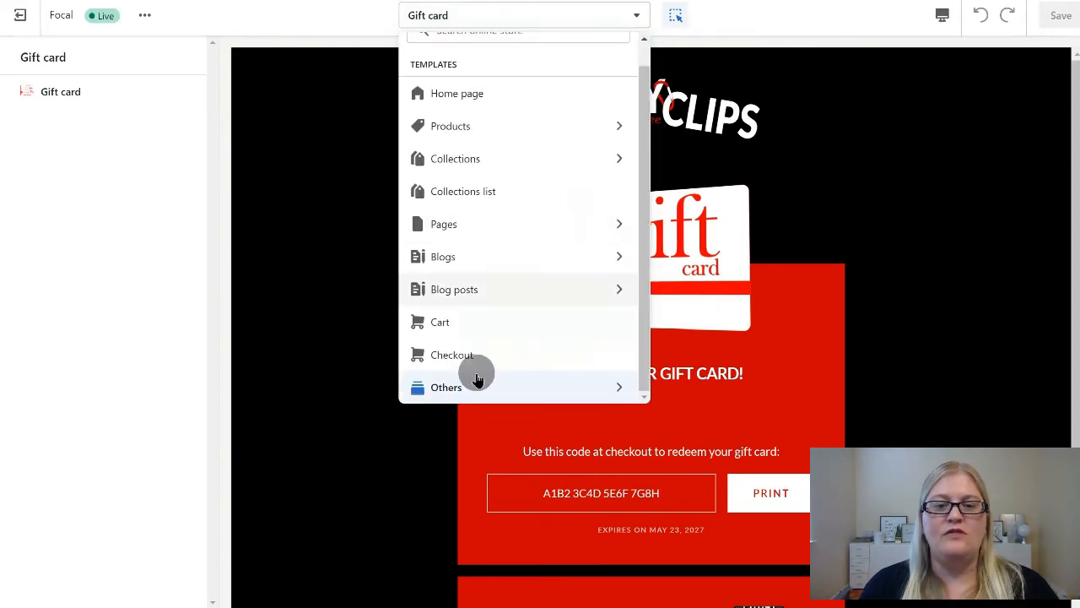
pyautogui.click(466, 387)
pyautogui.scroll(-2, 470, 384)
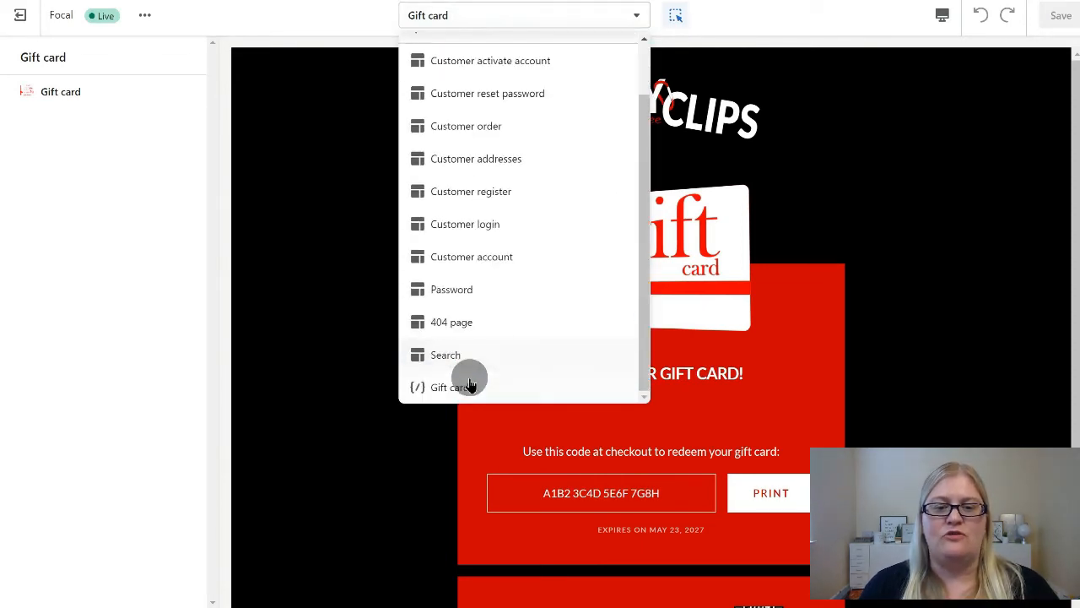
pyautogui.click(768, 18)
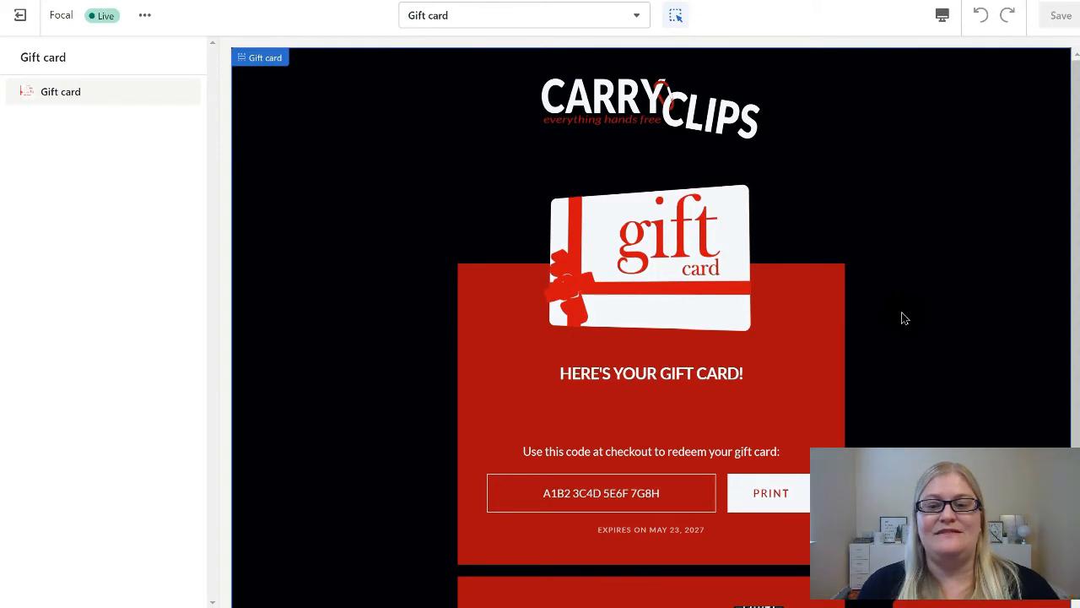
# Open the Gift card section's settings and examine its logo, image widths, gift card image and color options
pyautogui.scroll(-3, 902, 318)
pyautogui.scroll(3, 901, 318)
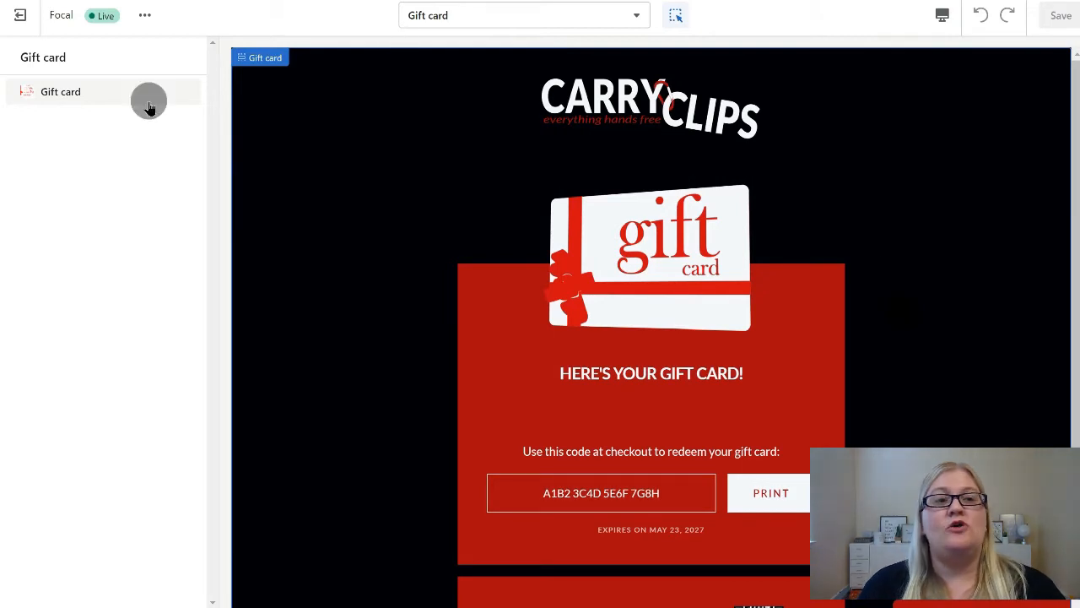
pyautogui.click(61, 93)
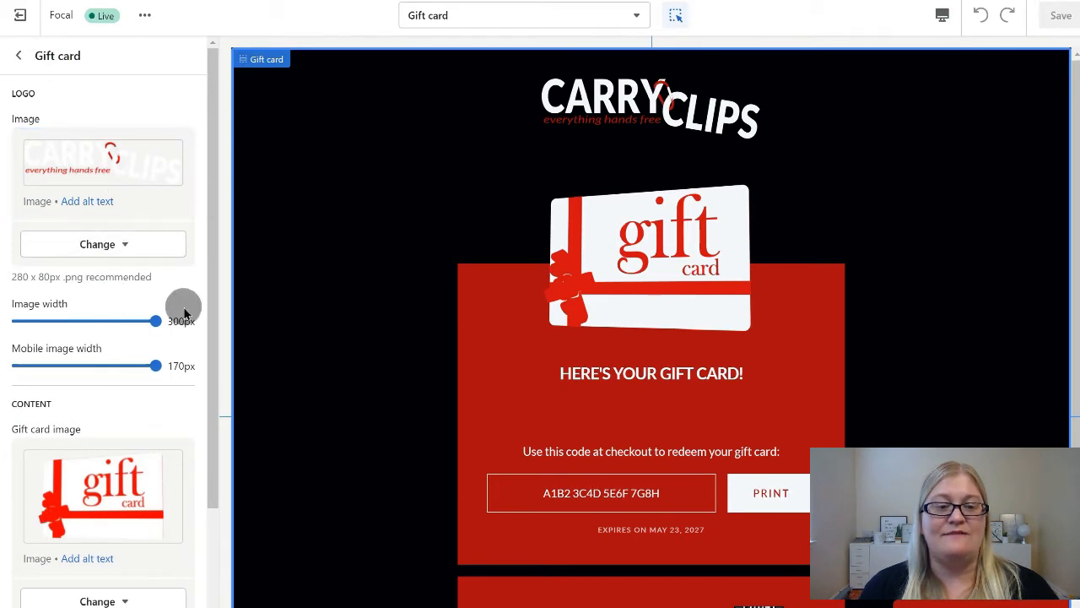
pyautogui.scroll(-1, 177, 365)
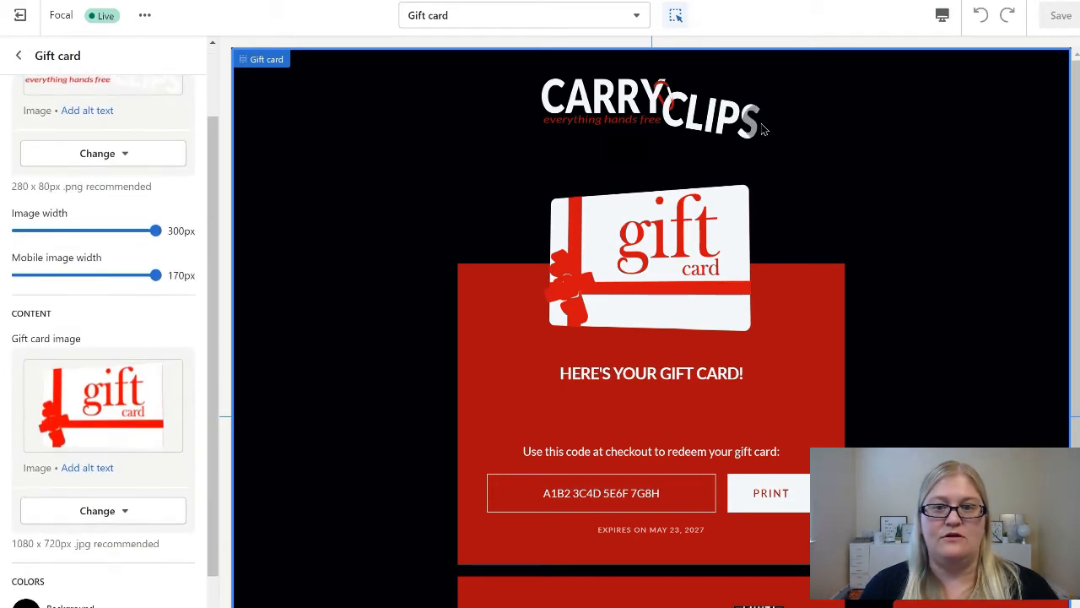
pyautogui.scroll(-1, 100, 338)
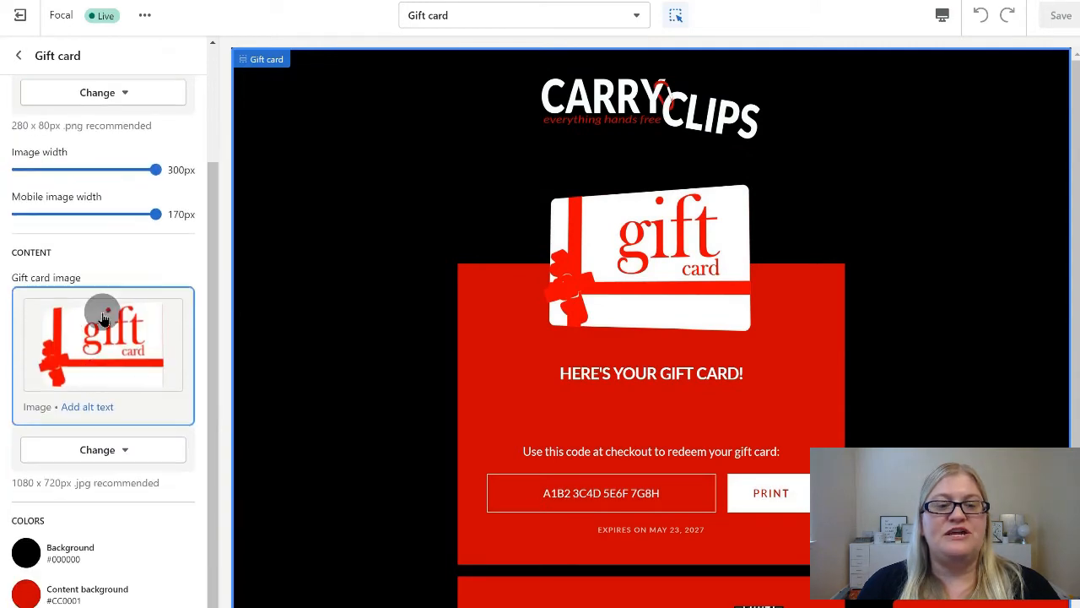
pyautogui.scroll(-1, 106, 321)
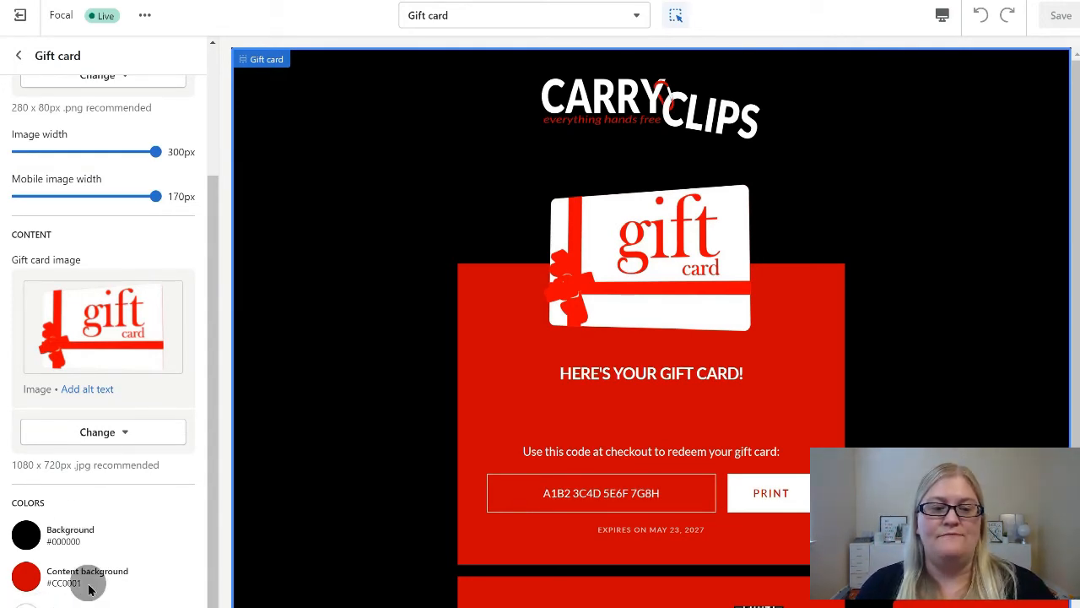
# Examine the gift card page preview from the logo to the QR code and store link, highlighting the sample redemption code
pyautogui.scroll(-2, 393, 546)
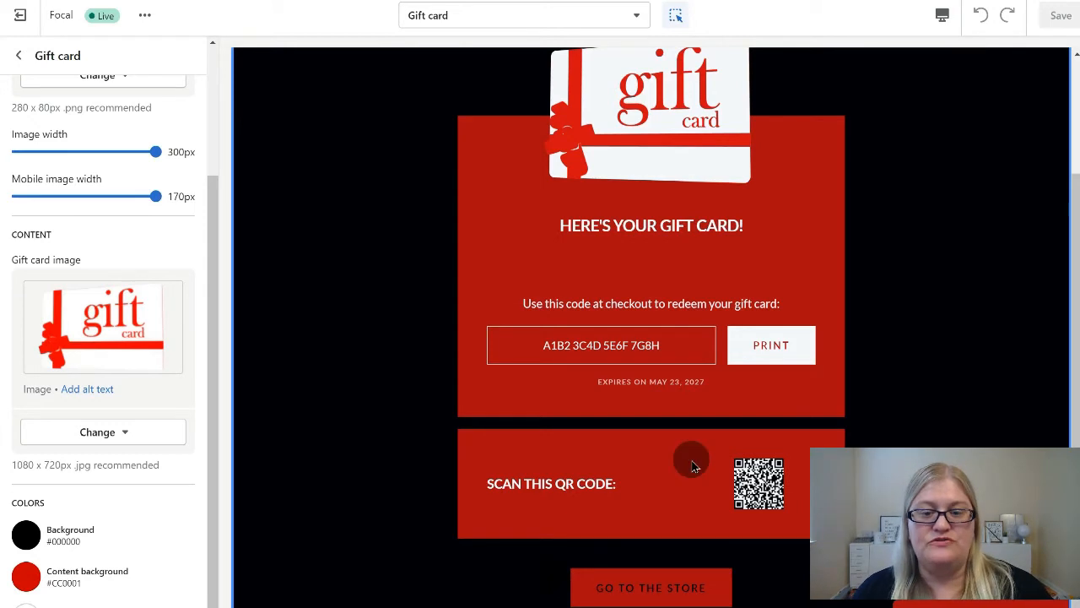
pyautogui.scroll(2, 802, 443)
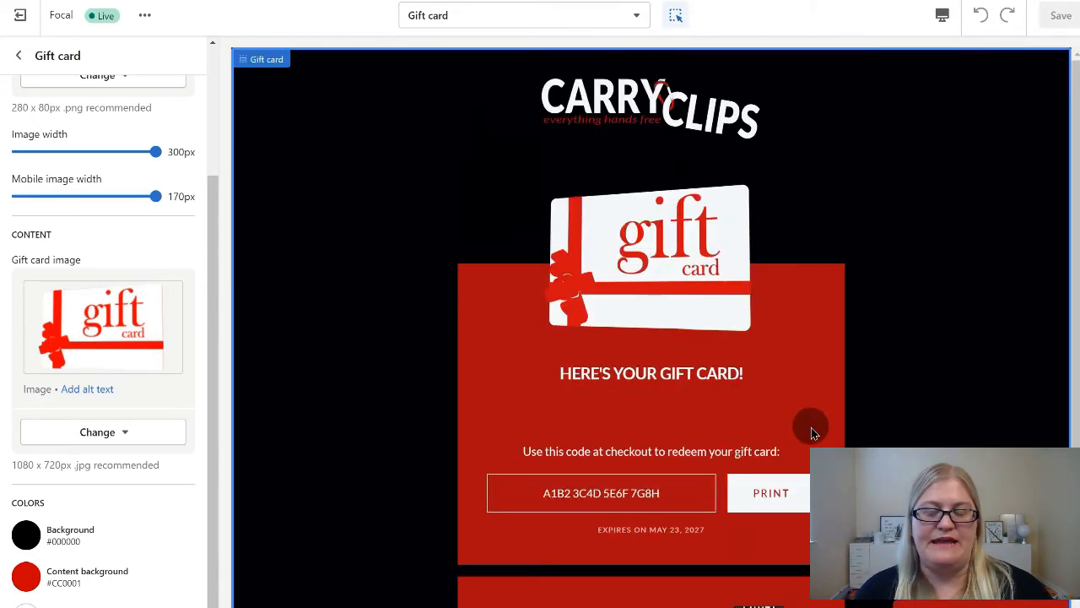
pyautogui.scroll(-2, 812, 433)
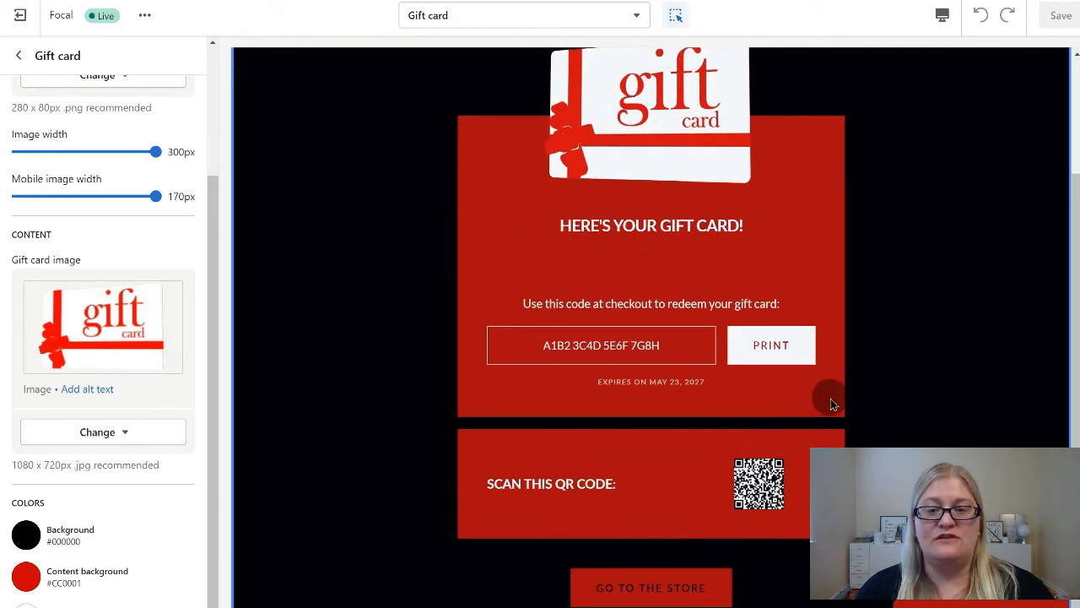
pyautogui.scroll(2, 785, 232)
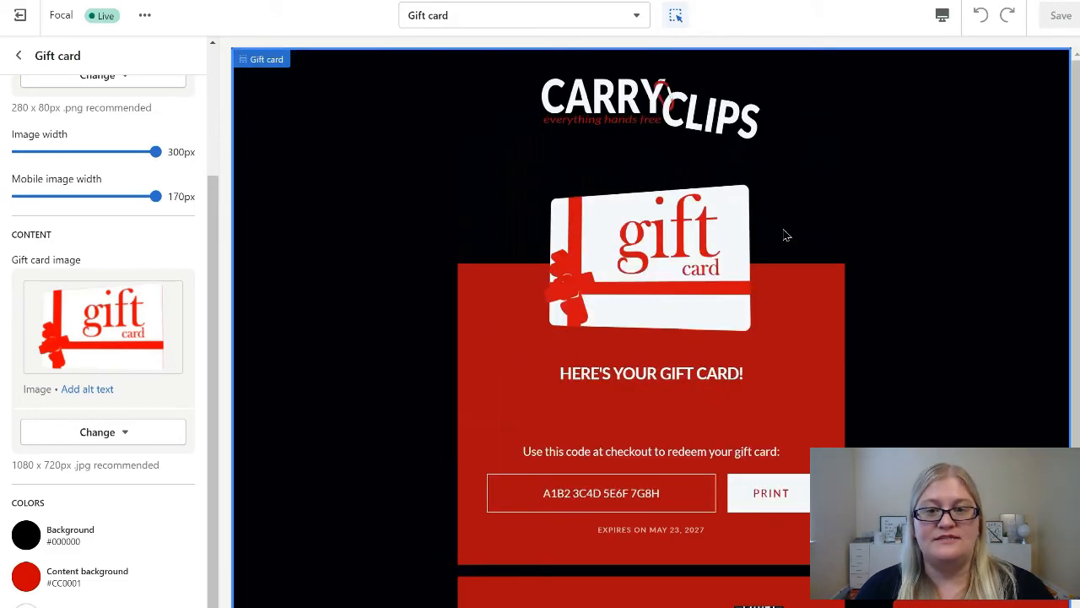
pyautogui.scroll(-2, 785, 235)
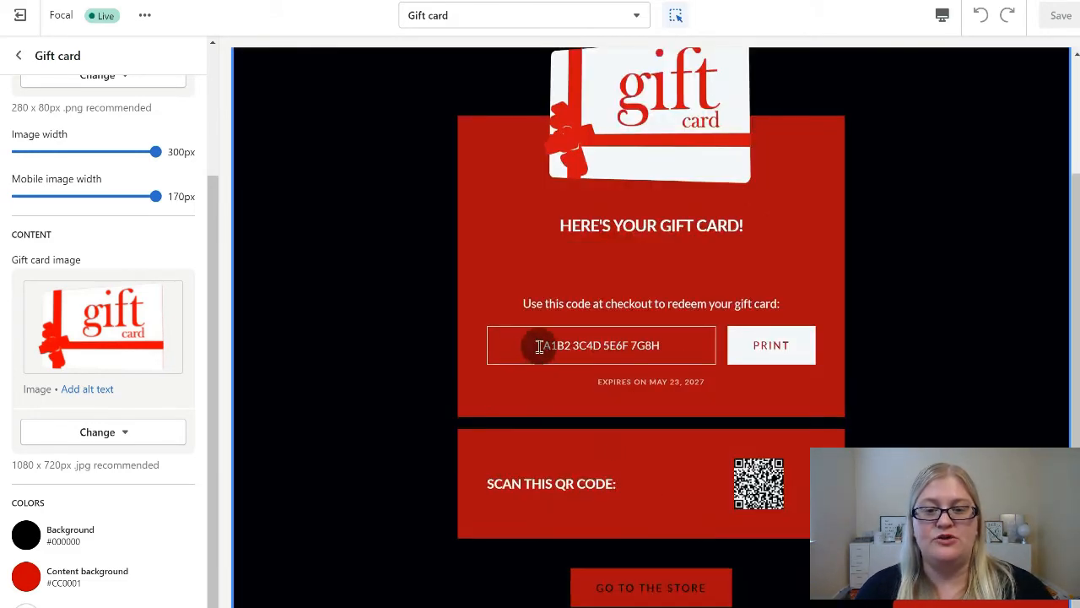
pyautogui.moveTo(539, 346); pyautogui.dragTo(663, 349)
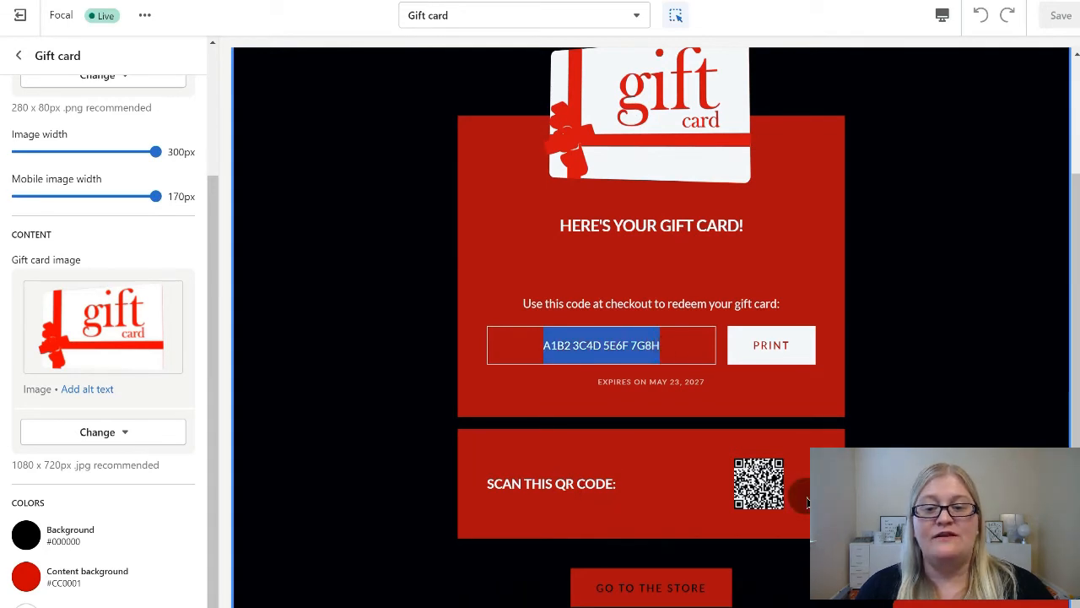
pyautogui.scroll(2, 870, 317)
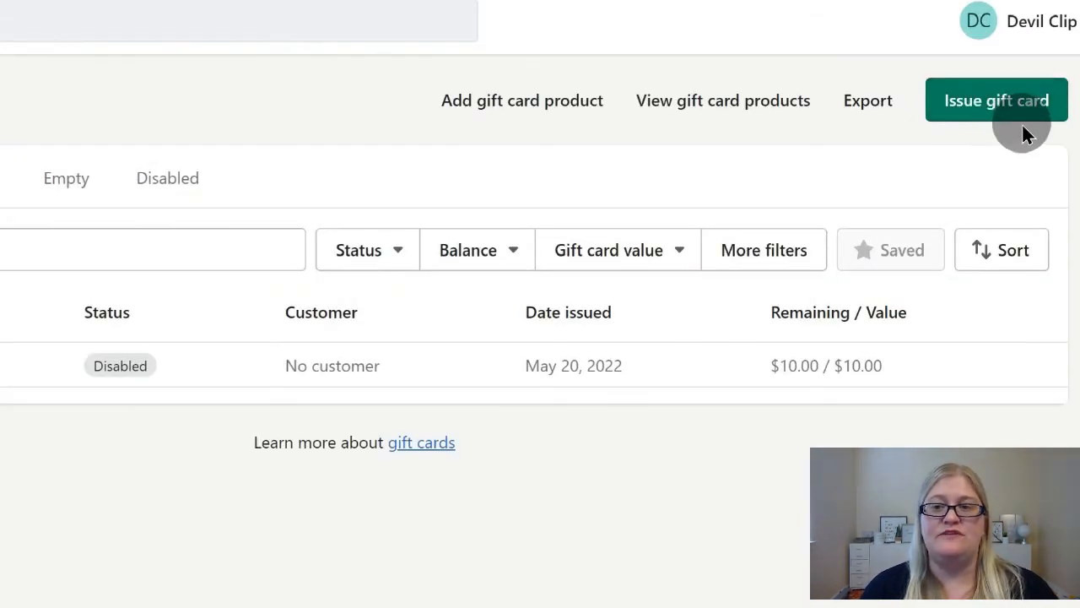
# Start issuing a new gift card from the store's gift cards list
pyautogui.click(989, 107)
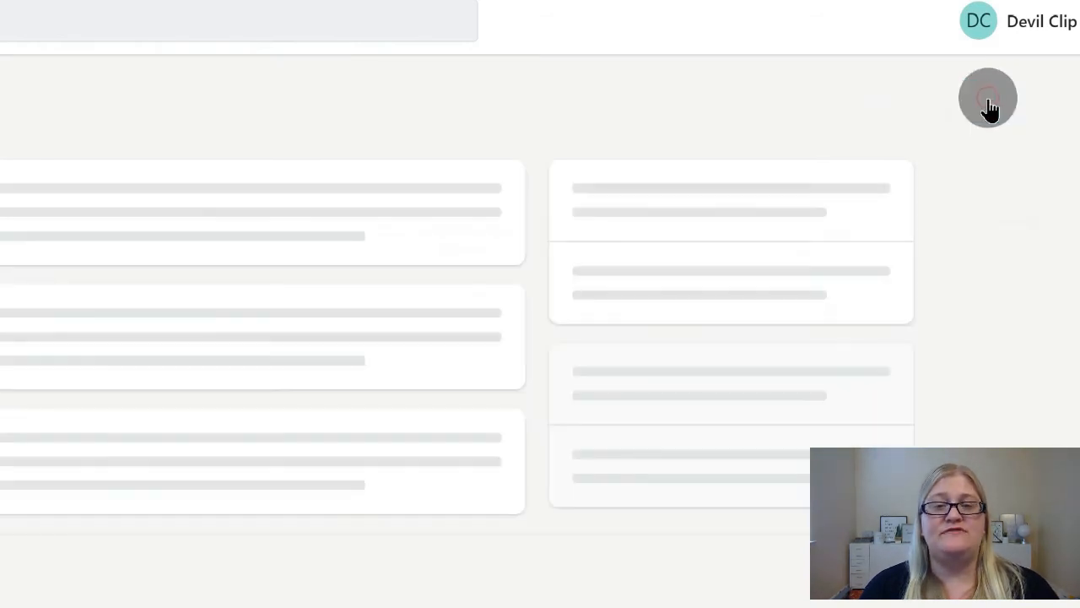